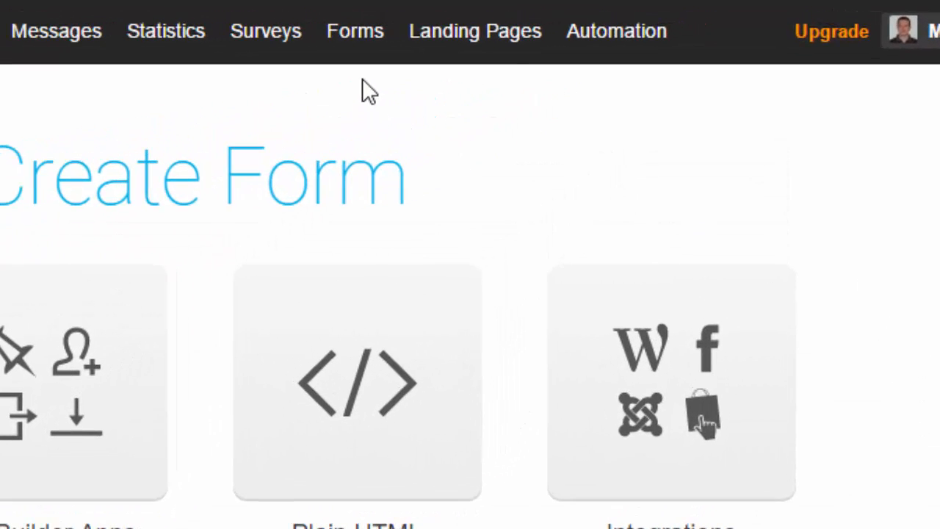
# - Open the form creation page and look through the List Builder Wizard's form templates
pyautogui.moveTo(349, 46)
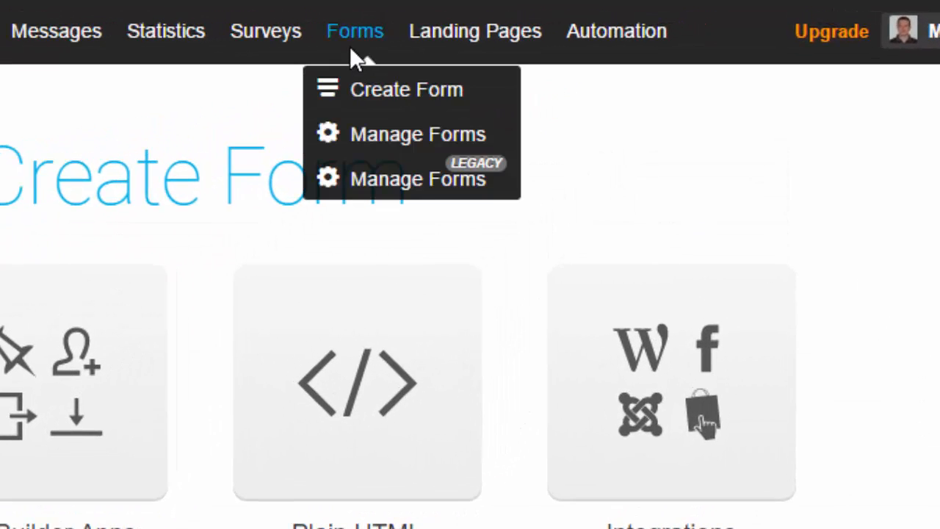
pyautogui.click(383, 88)
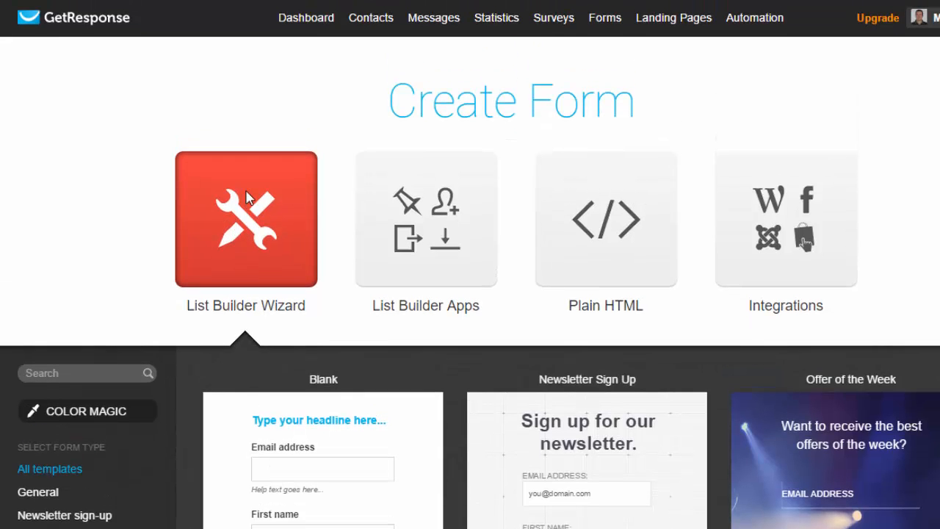
pyautogui.scroll(-5, 248, 197)
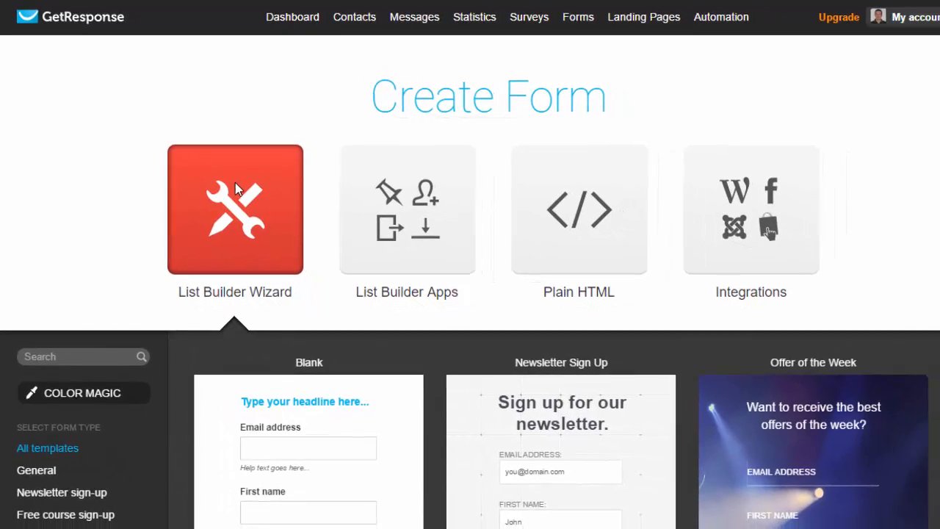
pyautogui.scroll(-3, 243, 190)
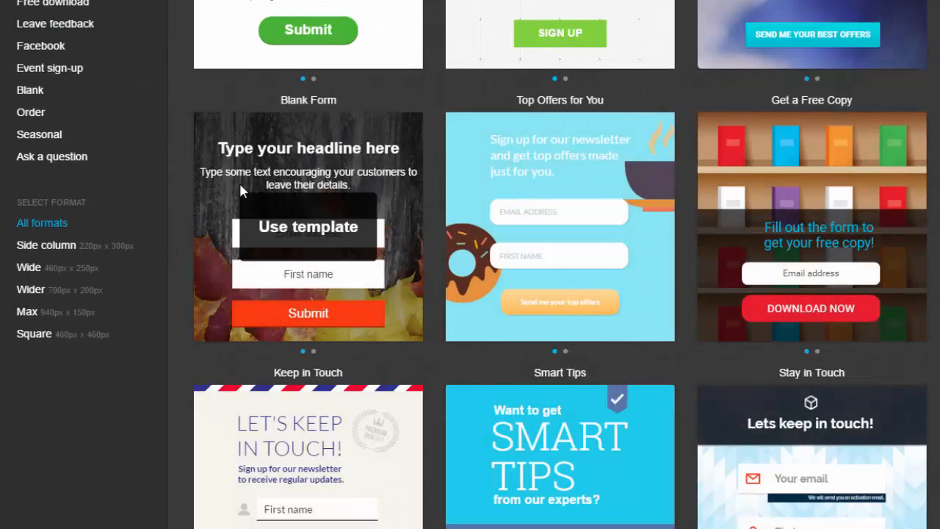
pyautogui.scroll(-3, 242, 189)
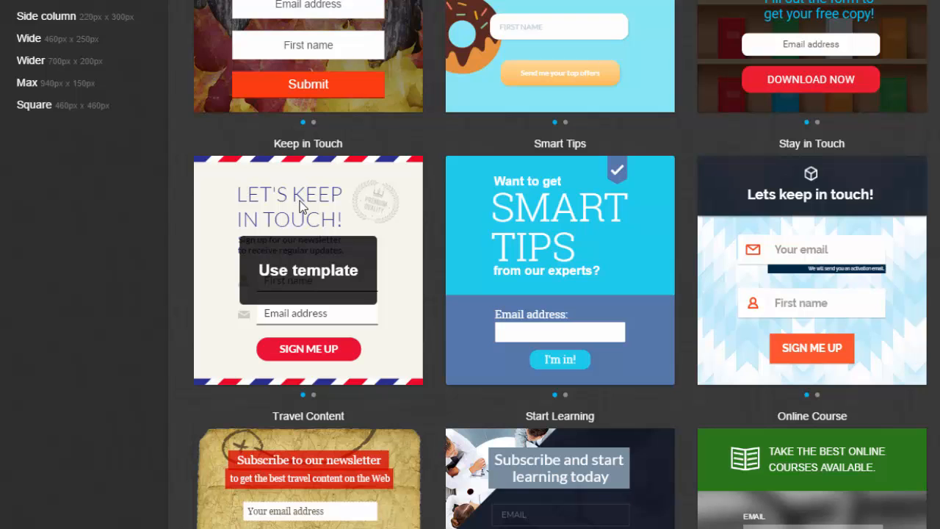
pyautogui.scroll(-3, 301, 206)
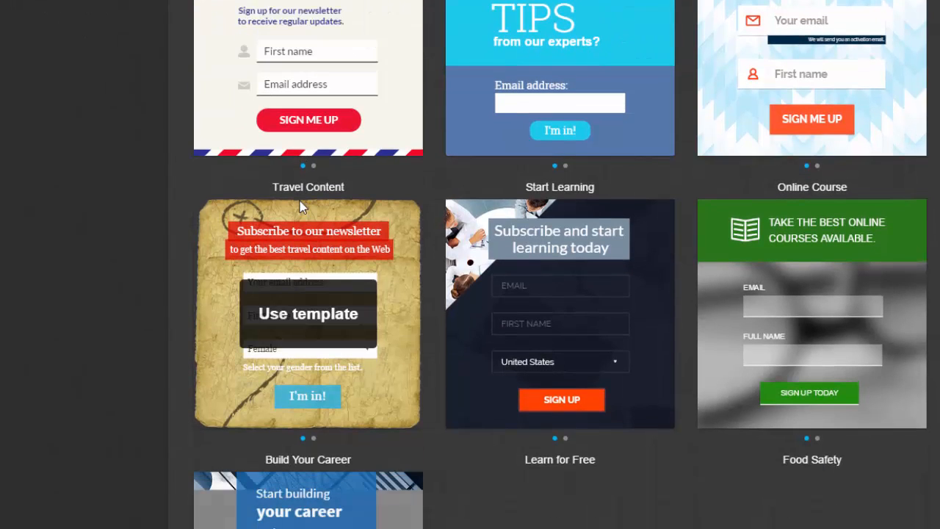
pyautogui.scroll(9, 480, 285)
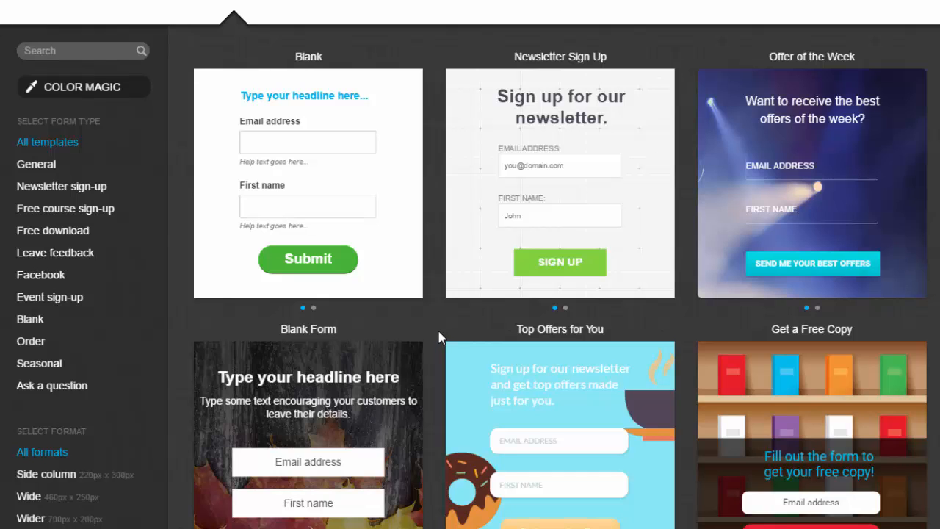
pyautogui.scroll(-3, 439, 337)
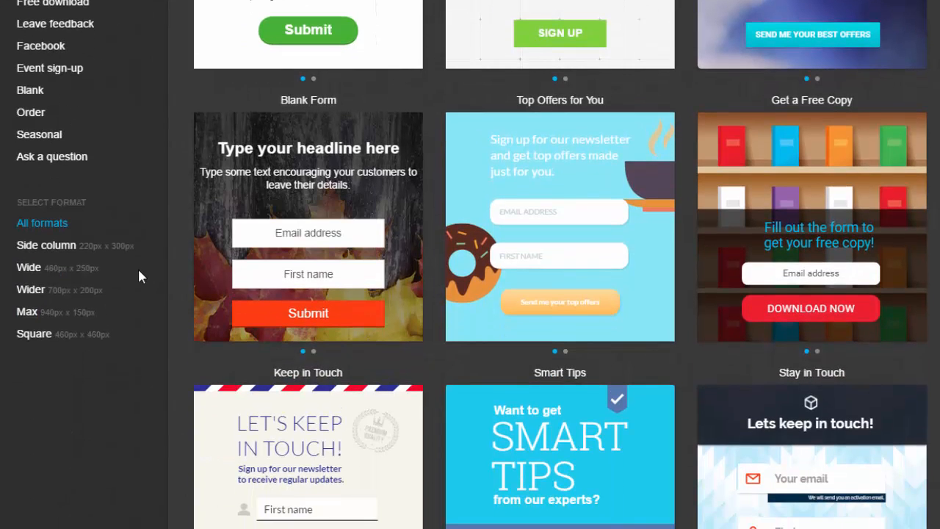
# - Preview the templates in the Side column and Wider formats, and return to All formats
pyautogui.click(46, 248)
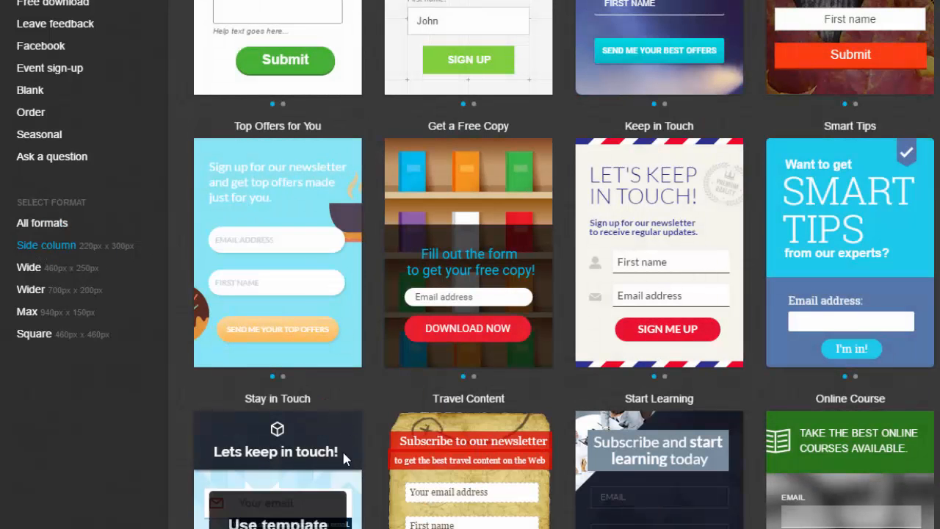
pyautogui.click(30, 295)
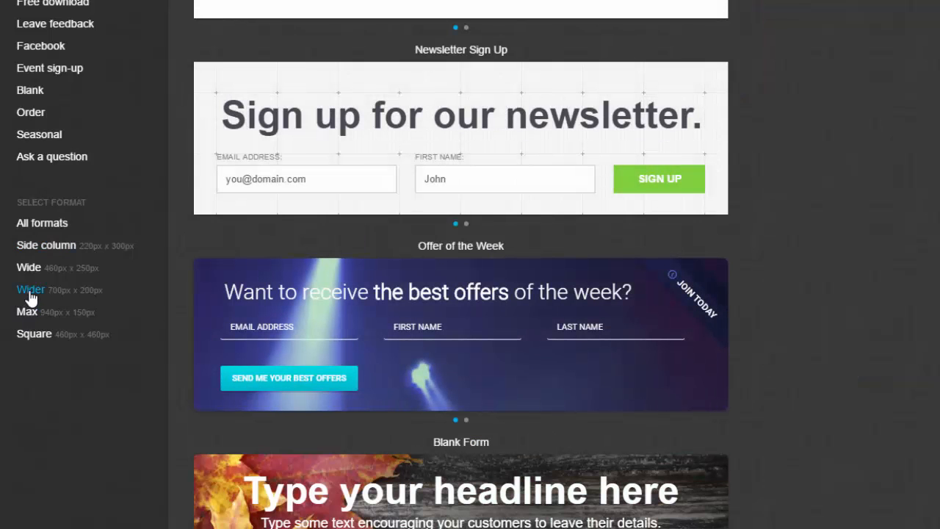
pyautogui.click(34, 229)
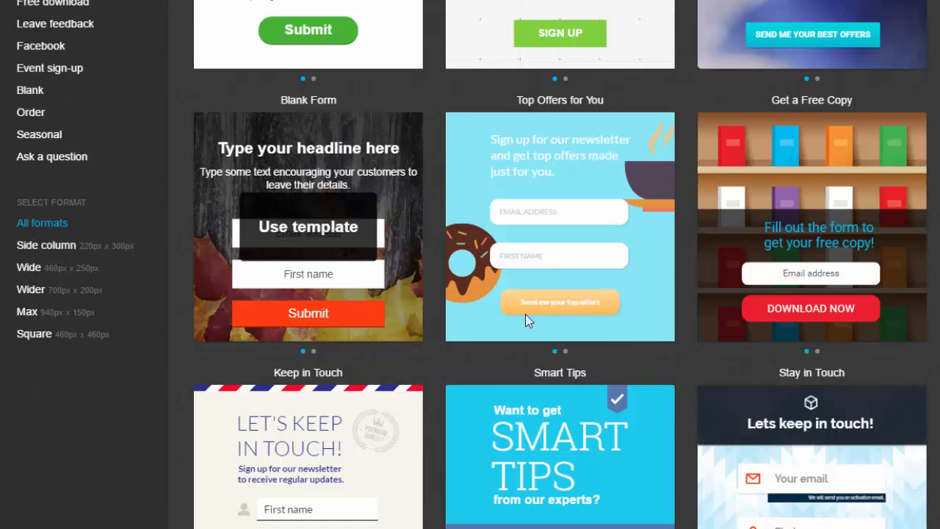
# - Start a new form from the Newsletter Sign Up template
pyautogui.scroll(5, 512, 331)
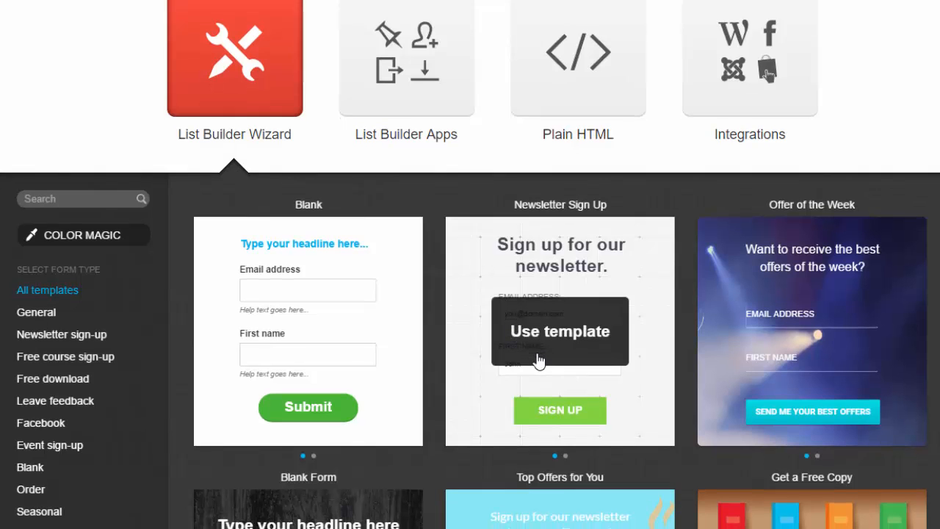
pyautogui.scroll(-3, 536, 353)
pyautogui.scroll(-8, 552, 323)
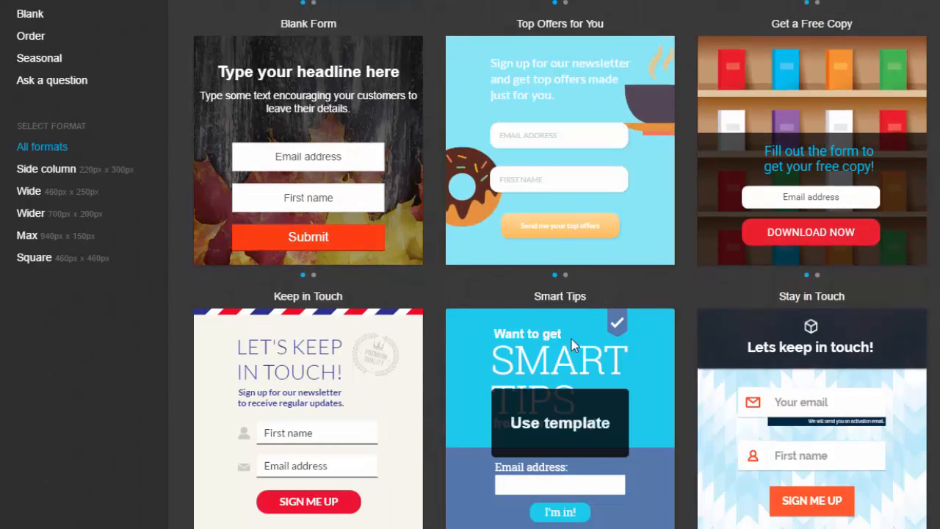
pyautogui.scroll(-1, 574, 342)
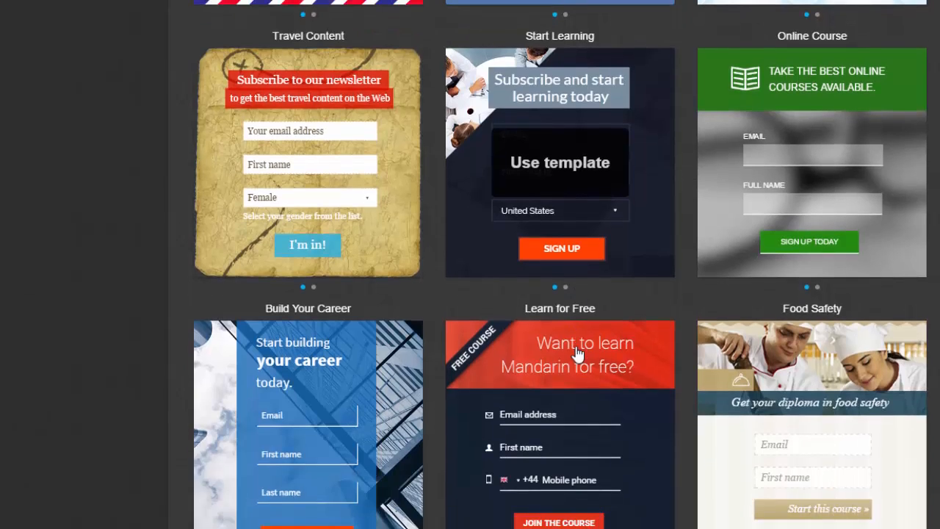
pyautogui.scroll(10, 575, 346)
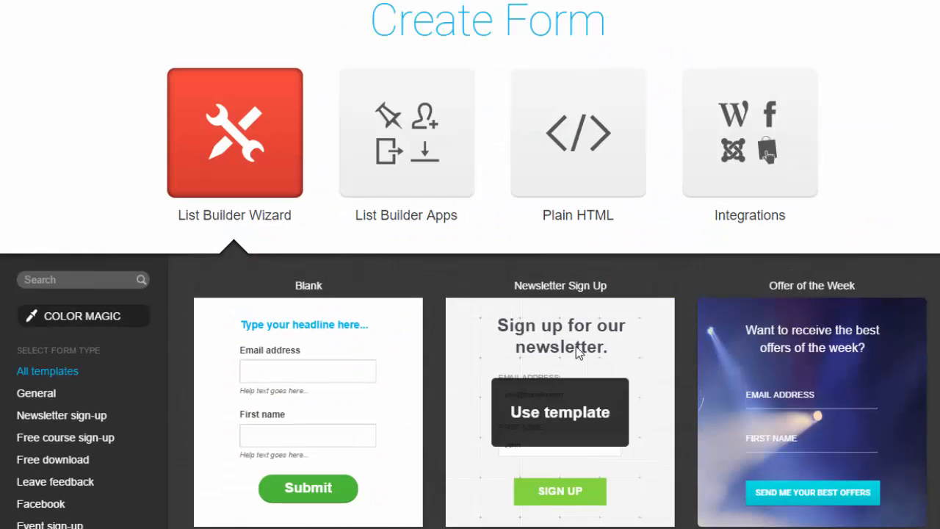
pyautogui.scroll(-1, 577, 353)
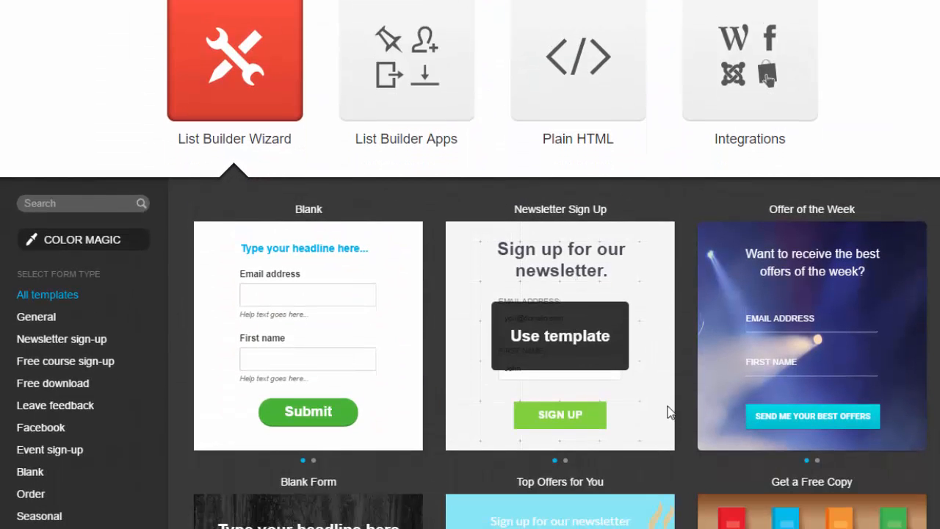
pyautogui.moveTo(641, 270)
pyautogui.scroll(-3, 667, 308)
pyautogui.scroll(2, 668, 310)
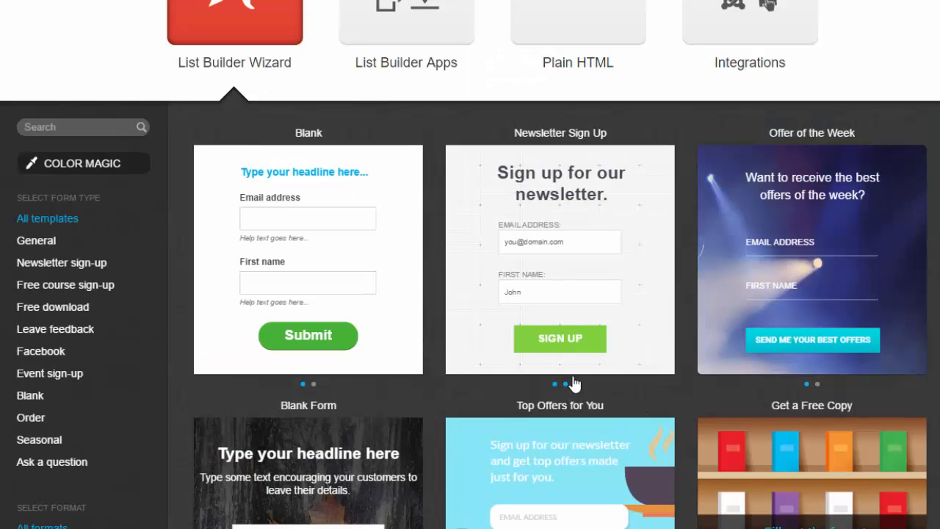
pyautogui.moveTo(613, 290)
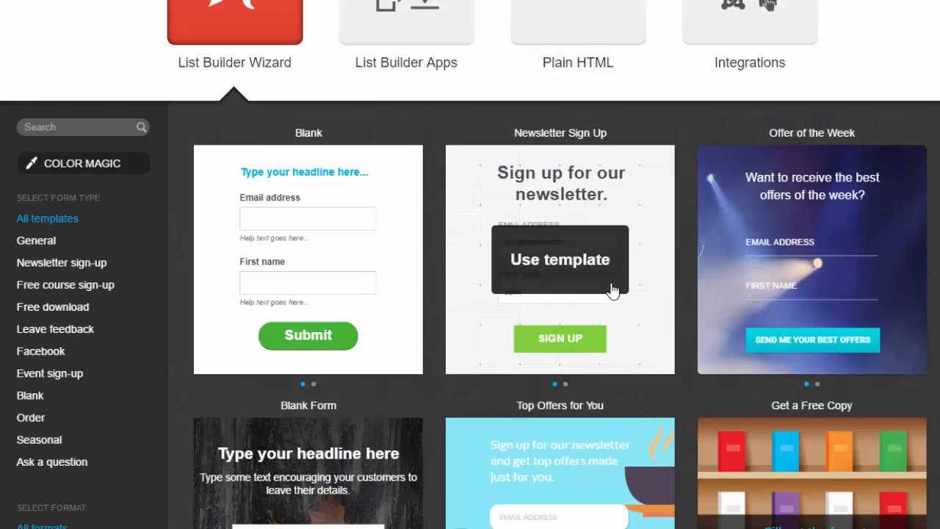
pyautogui.click(572, 268)
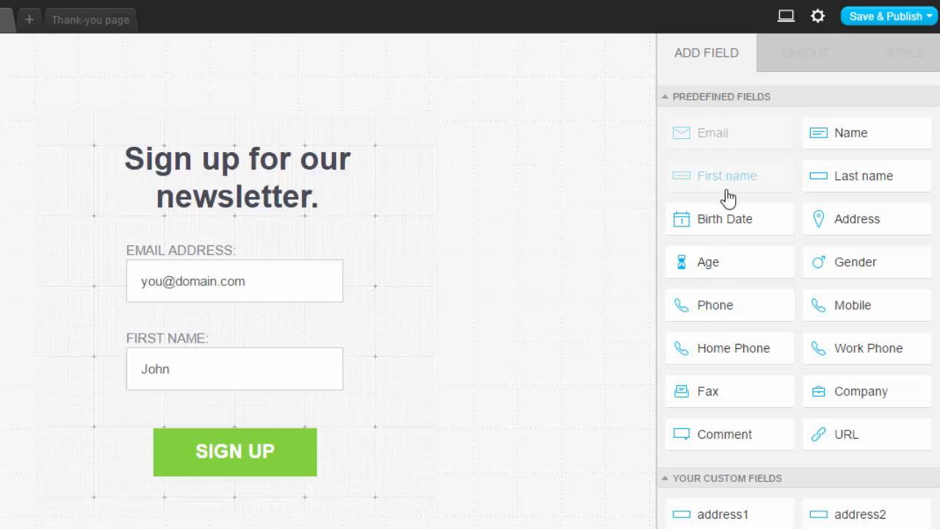
# - Look through the predefined and custom fields that can be added to the form
pyautogui.scroll(-2, 739, 272)
pyautogui.scroll(2, 739, 271)
pyautogui.moveTo(728, 268); pyautogui.dragTo(372, 270)
# - Change the form headline to "Sign up for our free newsletter." with a line break before "free"
pyautogui.click(207, 154)
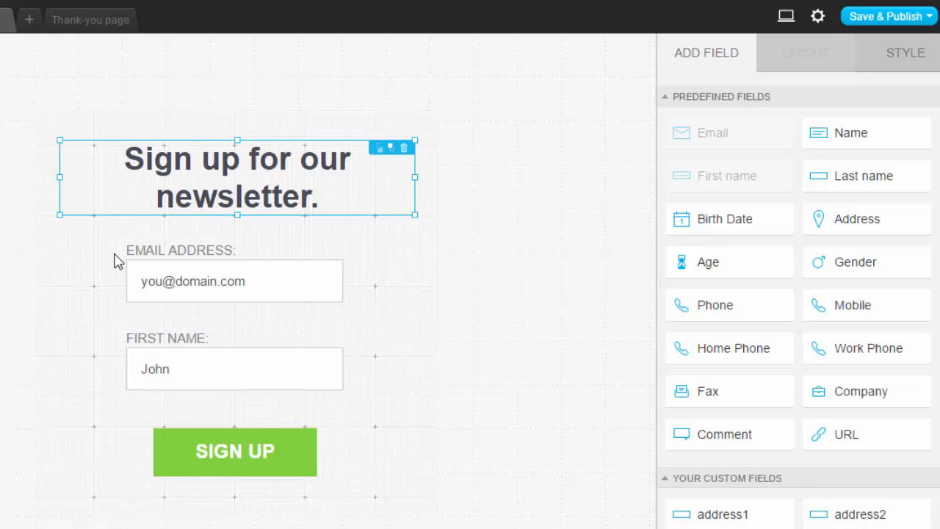
pyautogui.doubleClick(163, 195)
pyautogui.write('free')
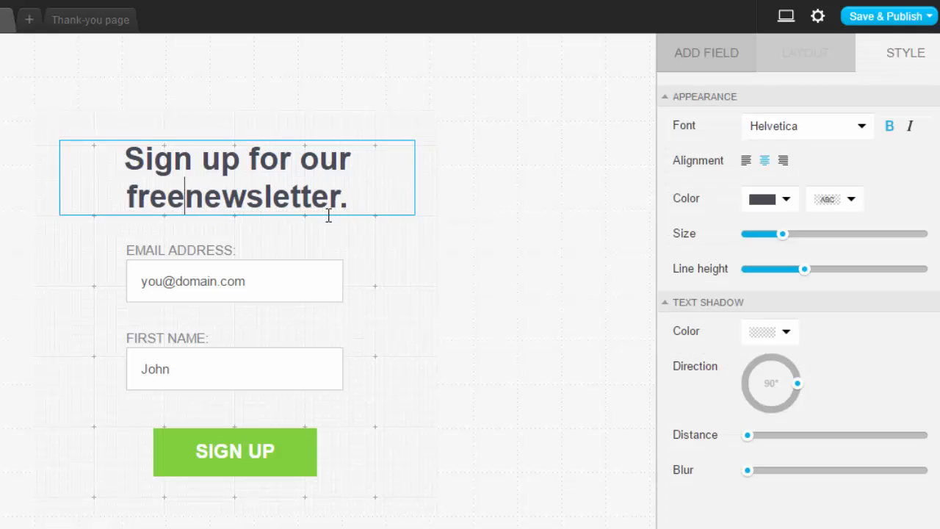
pyautogui.click(328, 160)
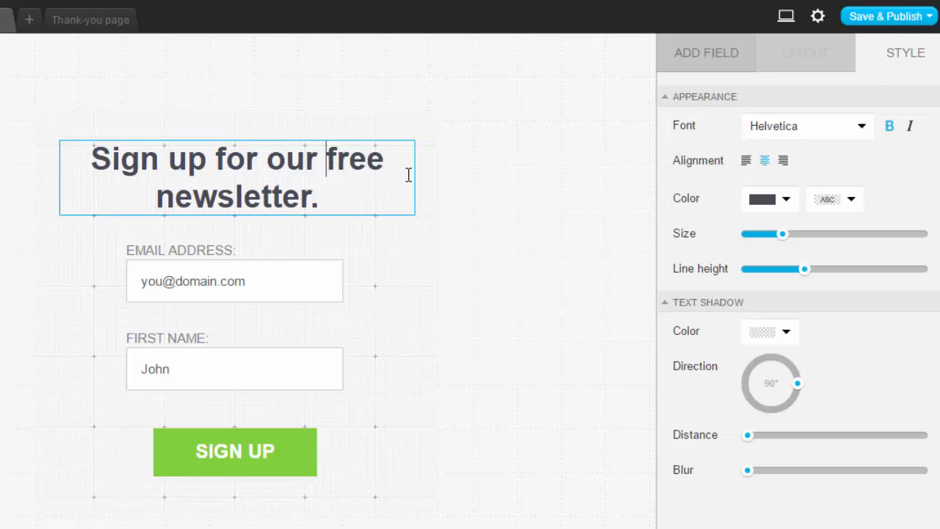
pyautogui.press('Return')
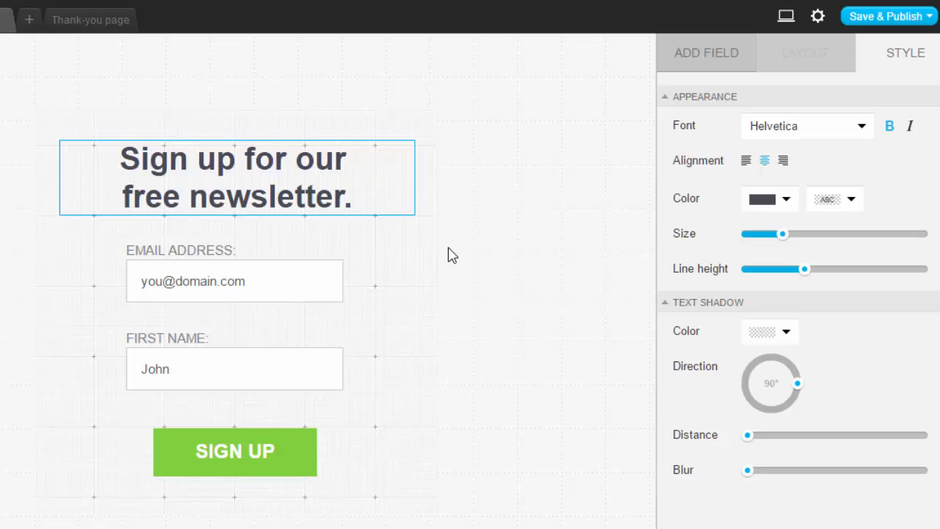
pyautogui.click(494, 217)
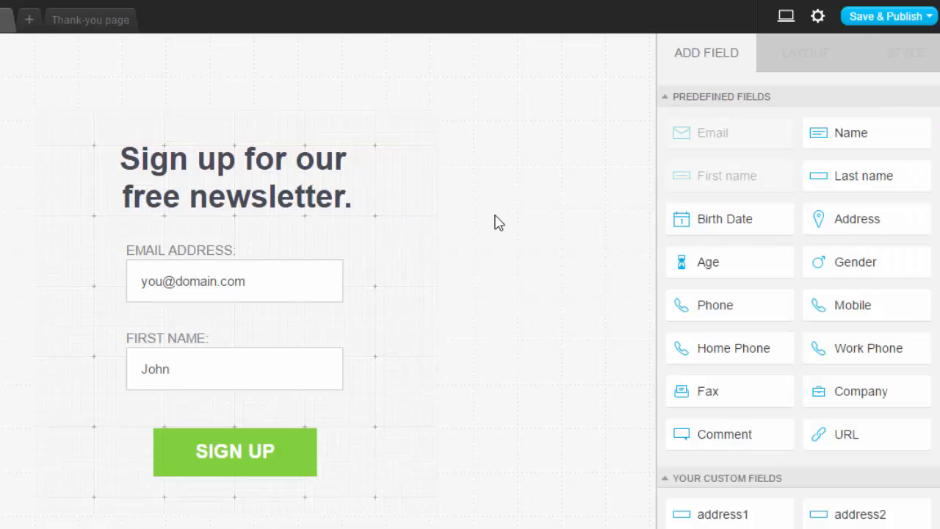
# - Move the headline text slightly up and to the right above the email address field
pyautogui.click(354, 202)
pyautogui.moveTo(354, 203); pyautogui.dragTo(369, 189)
pyautogui.doubleClick(324, 186)
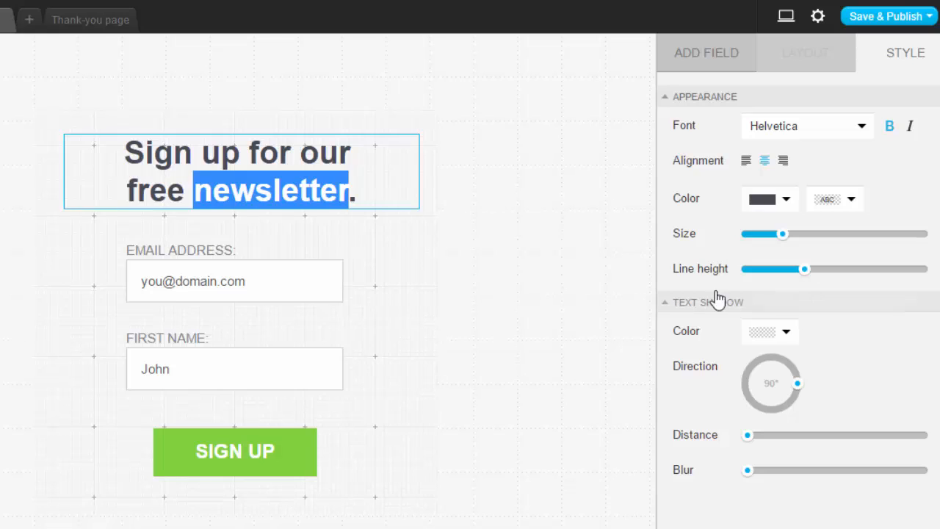
pyautogui.click(389, 185)
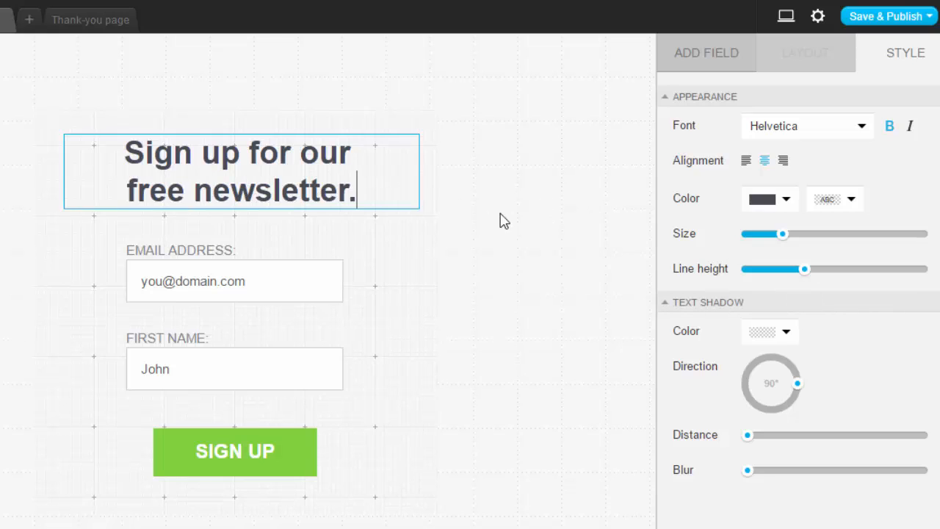
# - Inspect the email address field's label and its style options
pyautogui.click(206, 248)
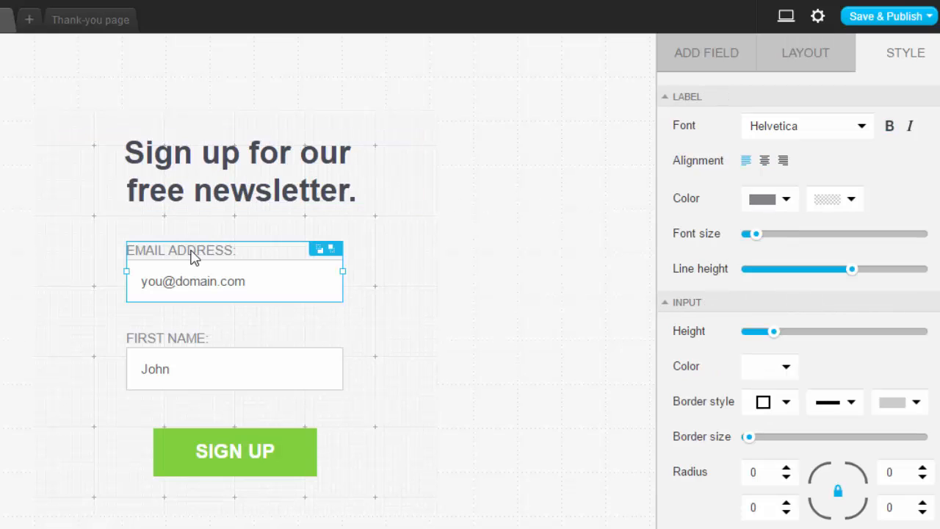
pyautogui.doubleClick(193, 251)
pyautogui.click(179, 256)
pyautogui.click(489, 336)
# - Replace the sign-up button's label with "Join"
pyautogui.click(245, 455)
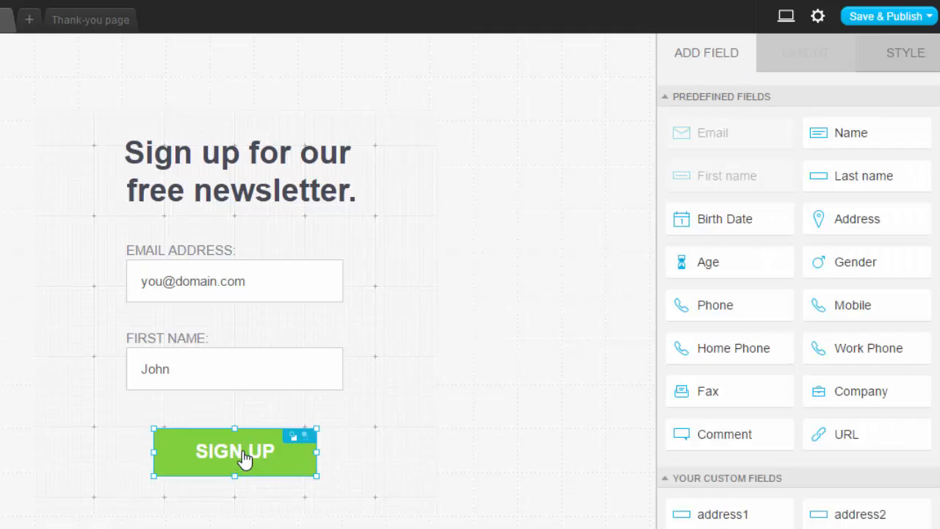
pyautogui.click(245, 455)
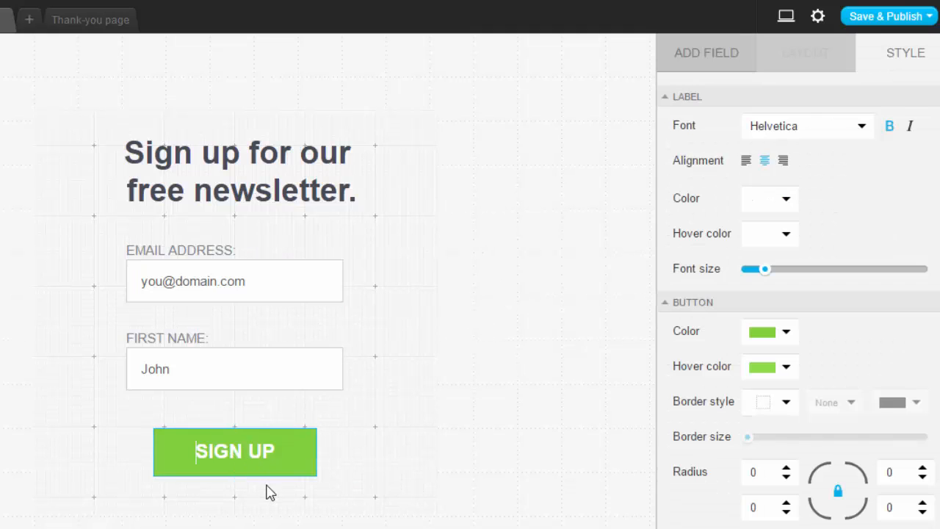
pyautogui.write('Join')
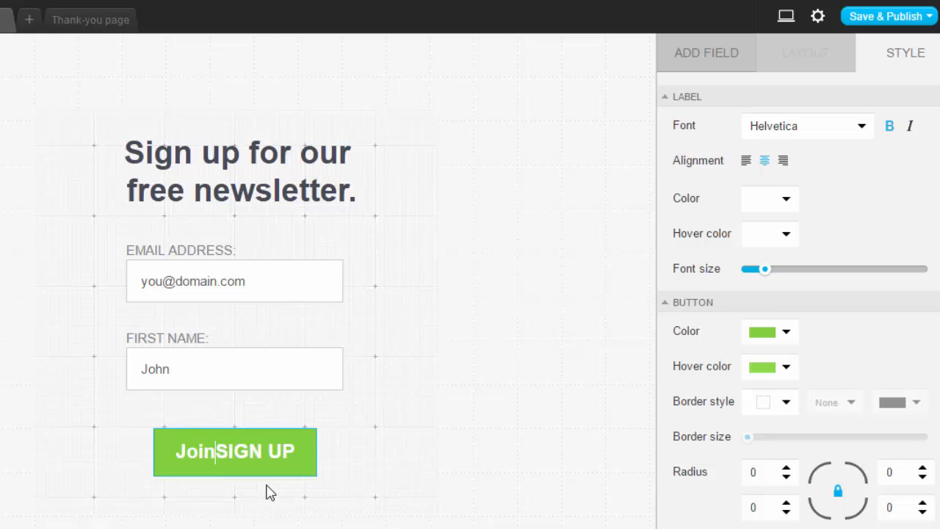
pyautogui.press('Delete')
pyautogui.press('Delete')
pyautogui.press('Delete')
pyautogui.press('Delete')
pyautogui.press('Delete')
pyautogui.press('Delete')
pyautogui.press('Delete')
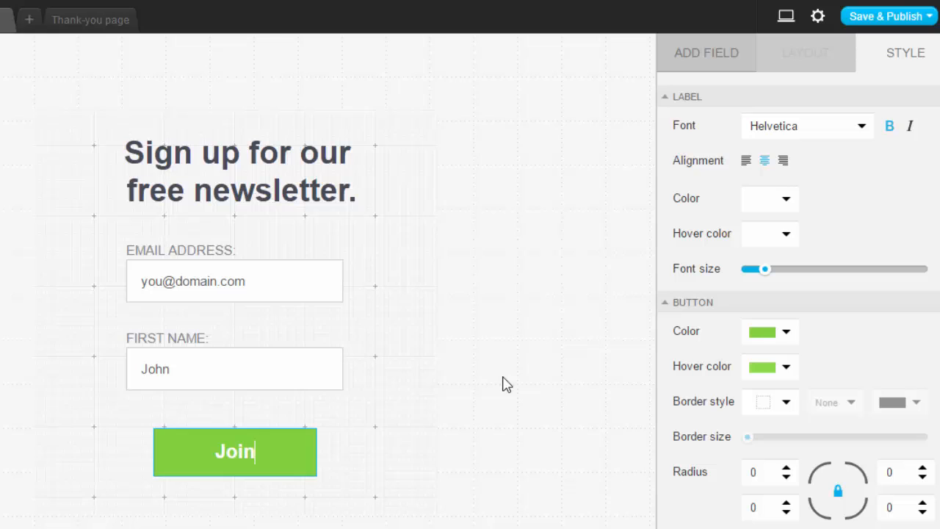
pyautogui.click(281, 453)
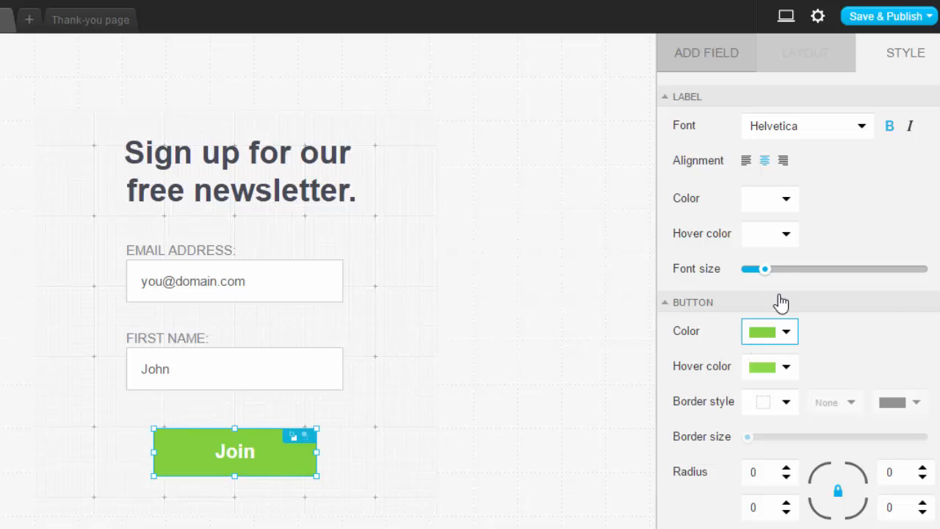
pyautogui.click(534, 279)
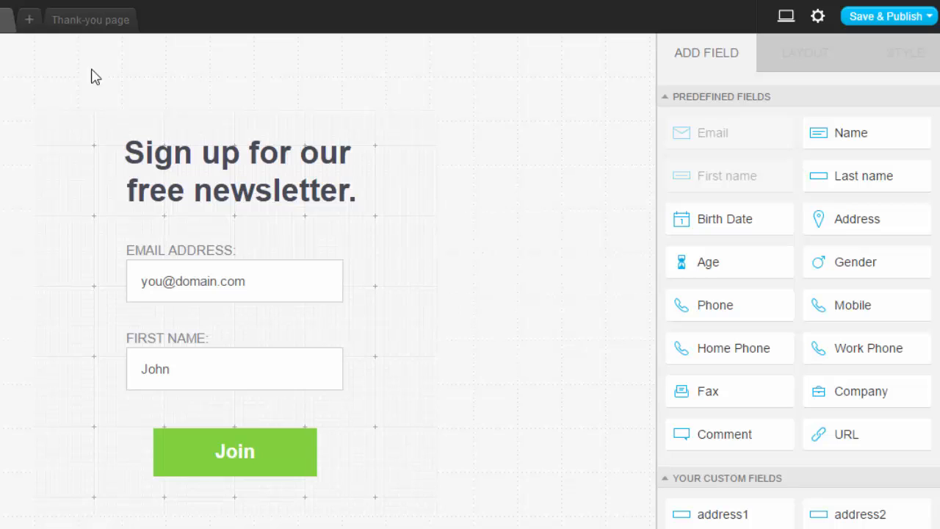
# - Look over the thank-you page and its "Well done" text, and return to the form page
pyautogui.click(85, 25)
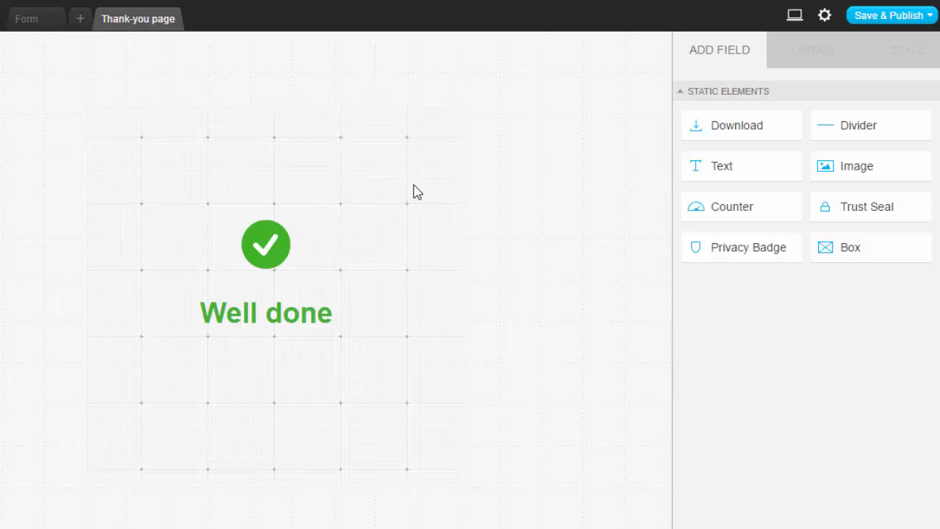
pyautogui.click(286, 308)
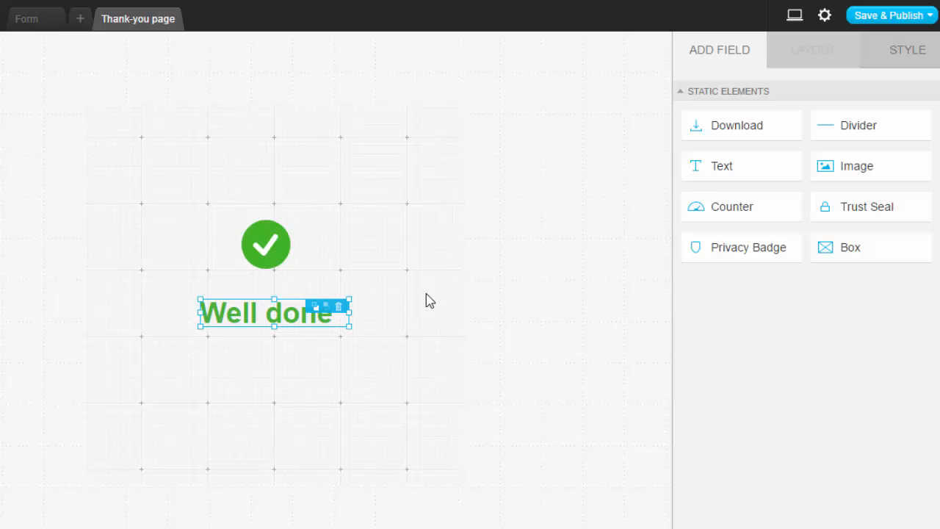
pyautogui.click(448, 228)
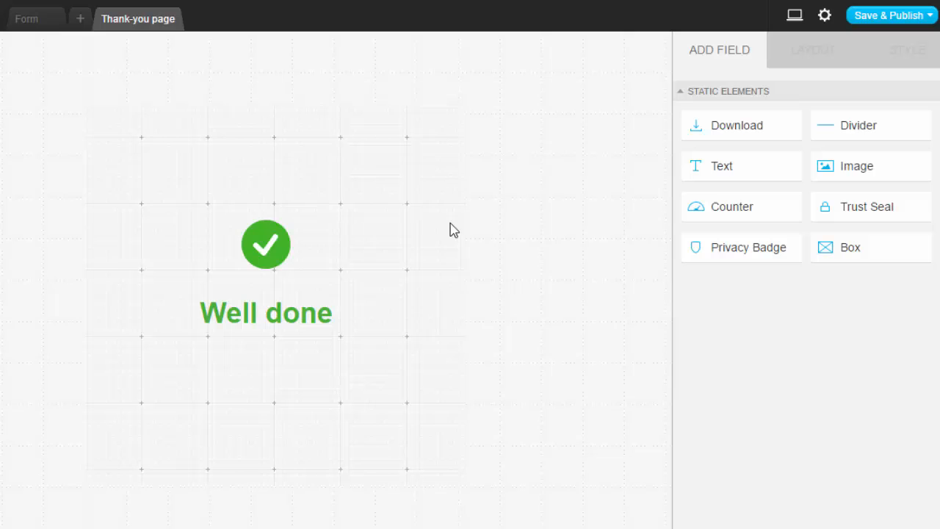
pyautogui.click(31, 23)
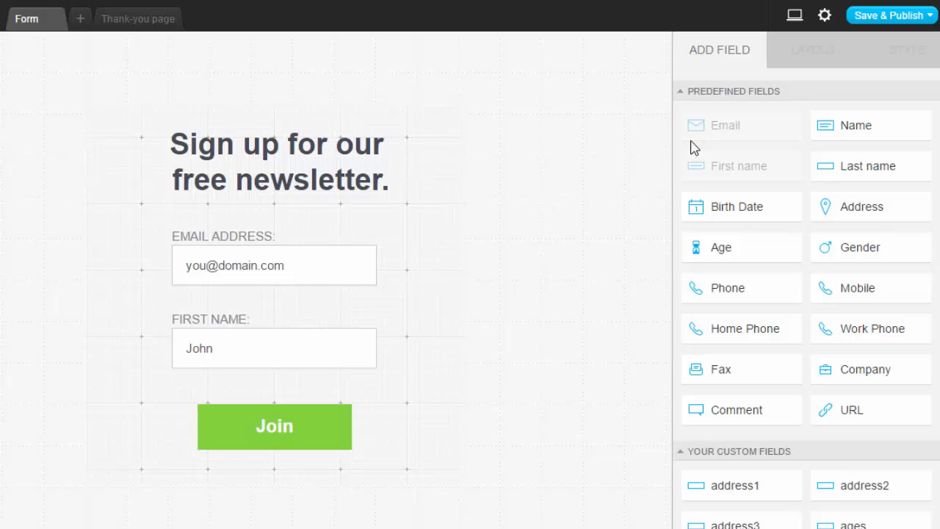
# - Review the subscription settings and thank-you page options in the form settings, and save the settings
pyautogui.click(824, 16)
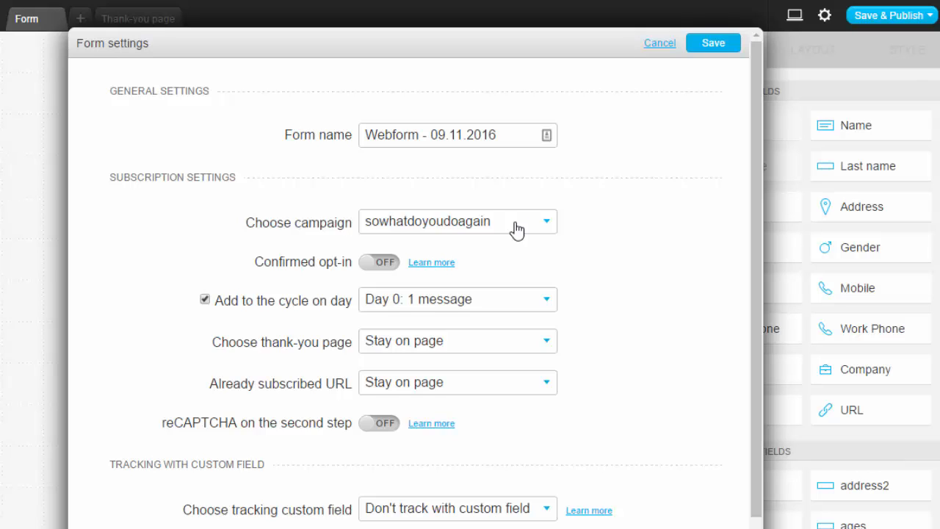
pyautogui.click(543, 341)
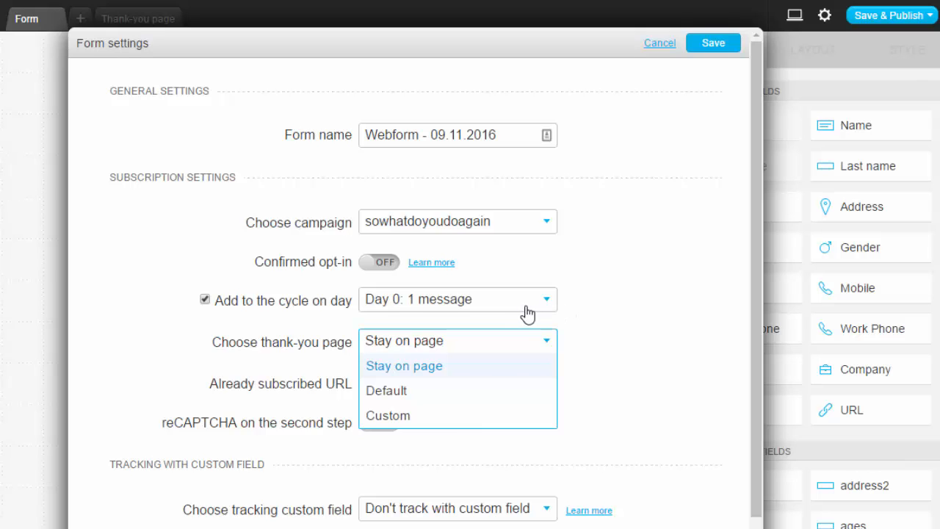
pyautogui.click(616, 346)
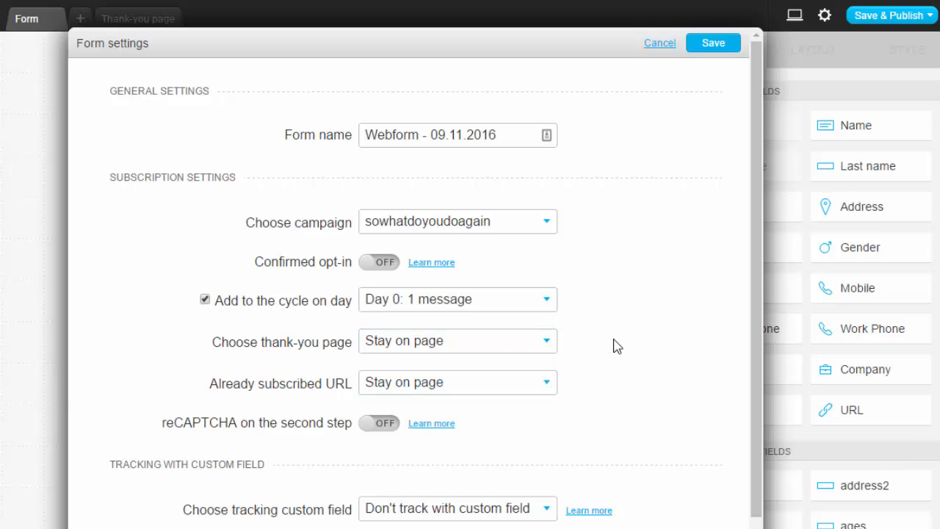
pyautogui.click(424, 351)
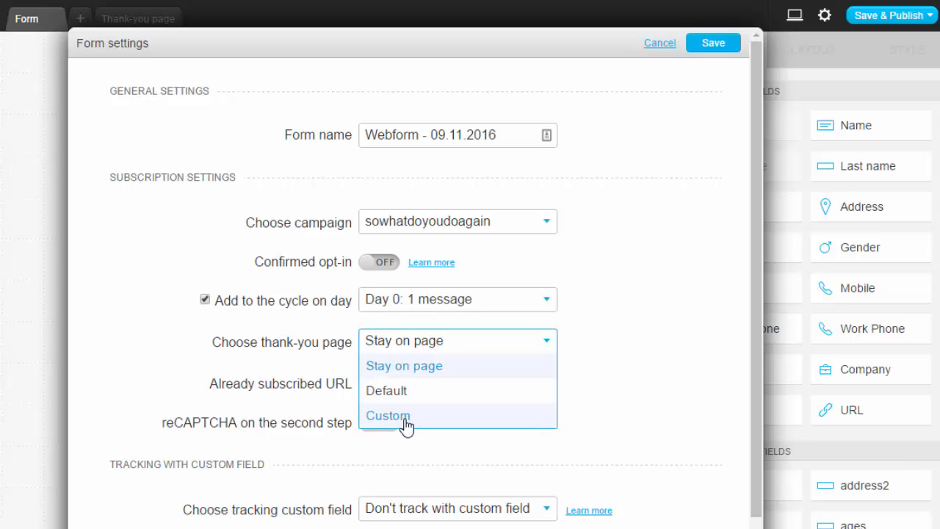
pyautogui.click(604, 354)
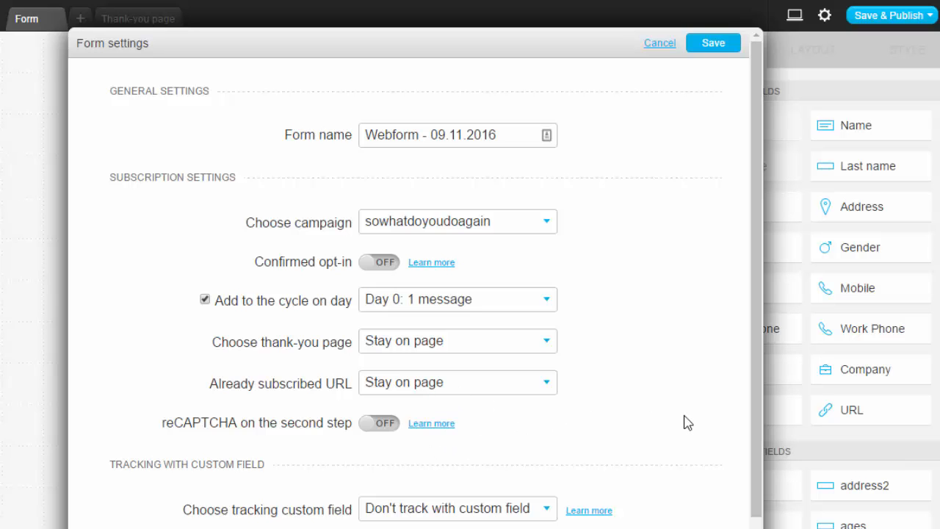
pyautogui.scroll(-2, 683, 422)
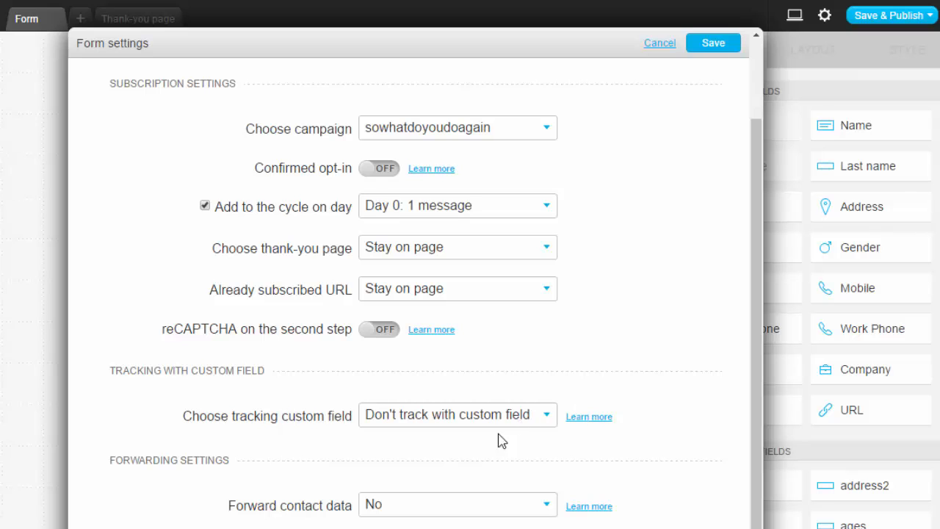
pyautogui.scroll(2, 640, 451)
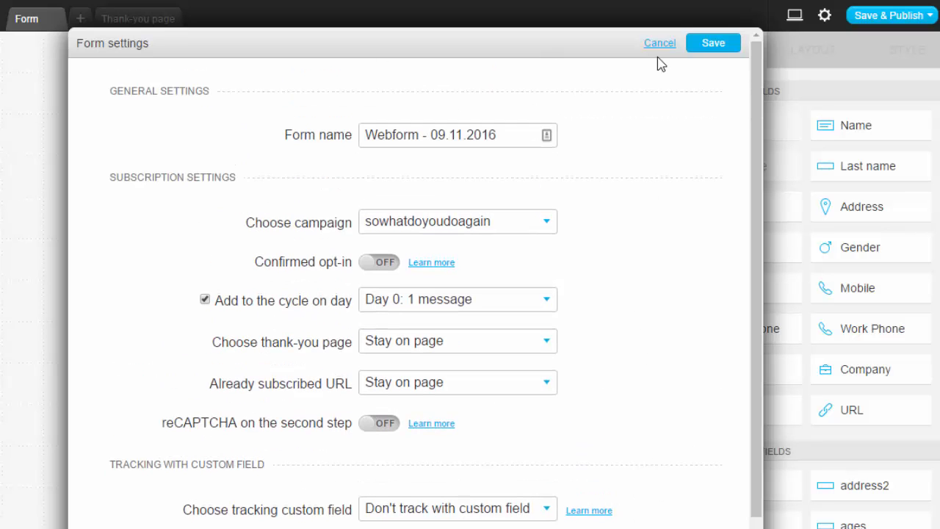
pyautogui.click(712, 44)
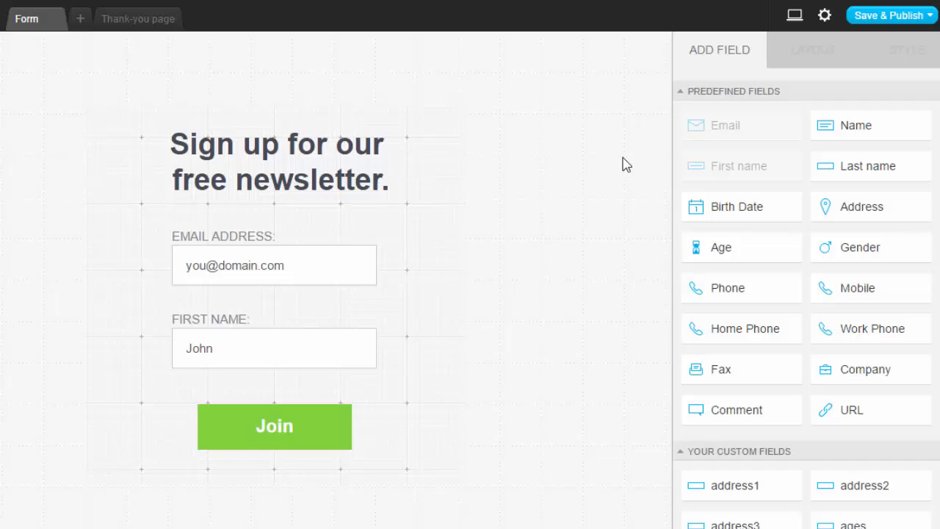
# - Save and publish the web form, and copy its JavaScript code for installing it on a website
pyautogui.click(886, 18)
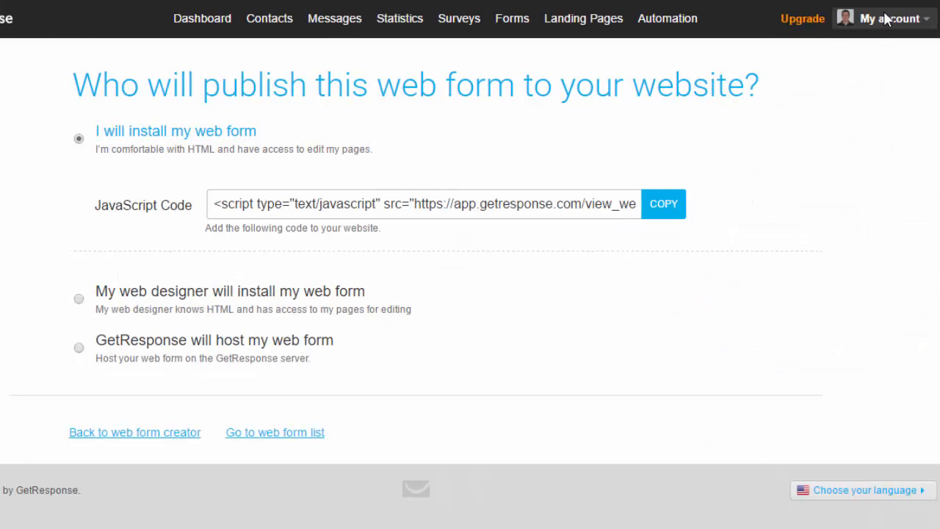
pyautogui.moveTo(886, 18)
pyautogui.click(668, 210)
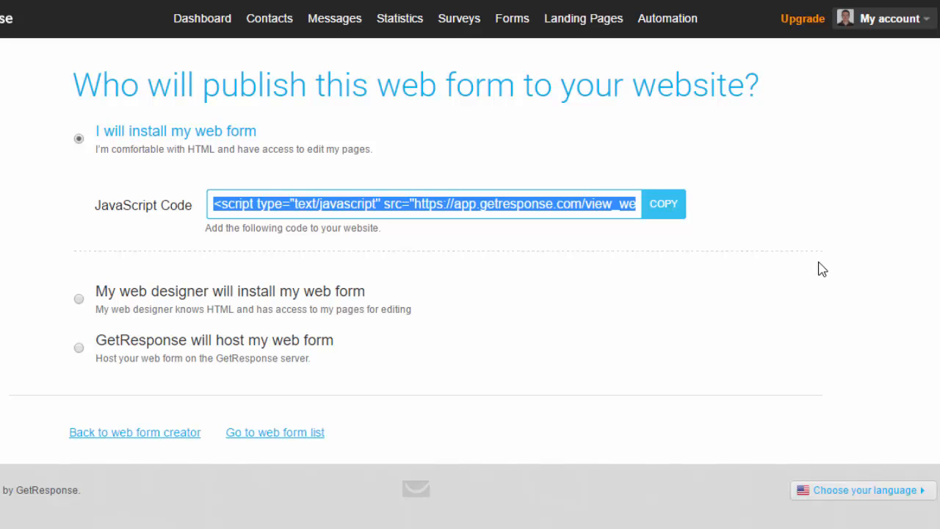
pyautogui.click(666, 206)
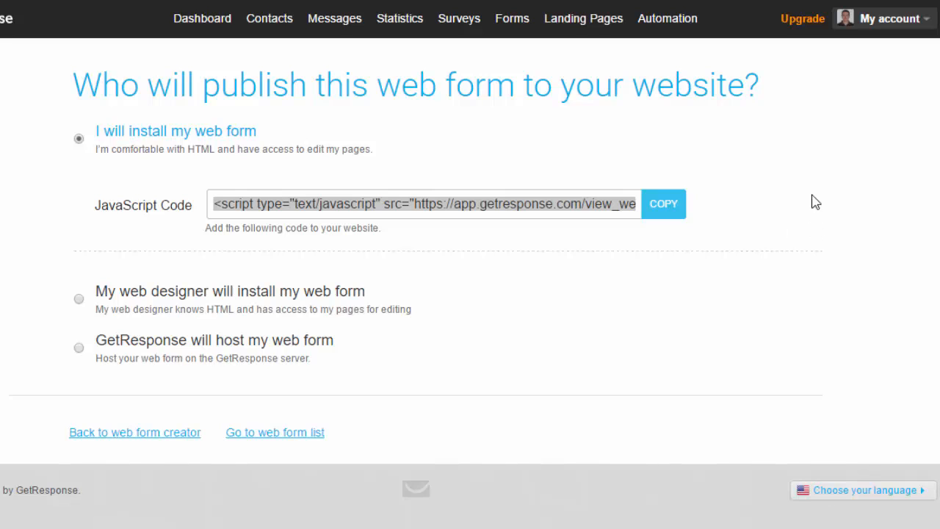
# - Start another form and browse the available List Builder Apps
pyautogui.moveTo(516, 35)
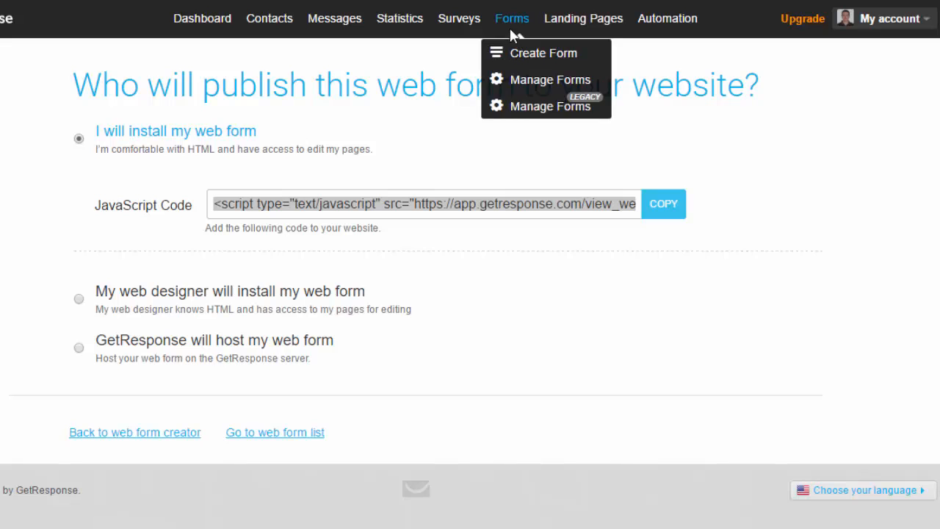
pyautogui.click(521, 53)
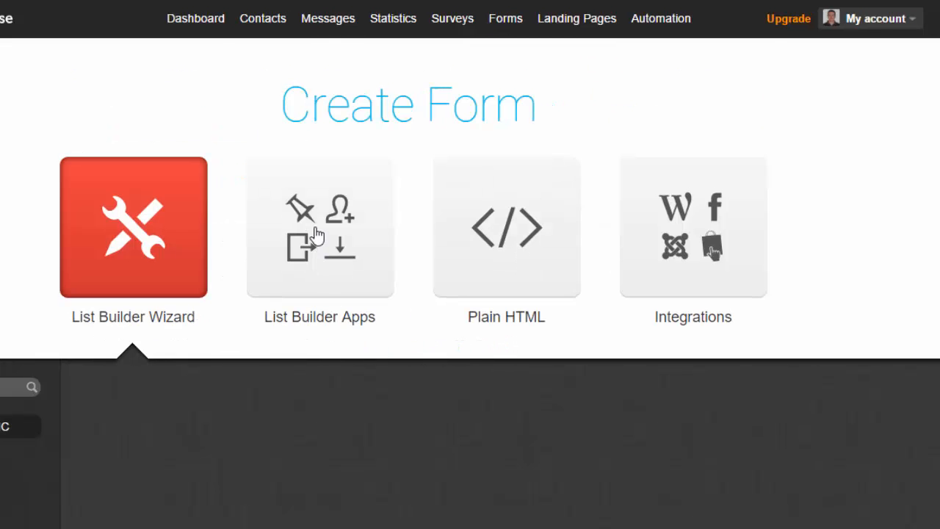
pyautogui.click(315, 233)
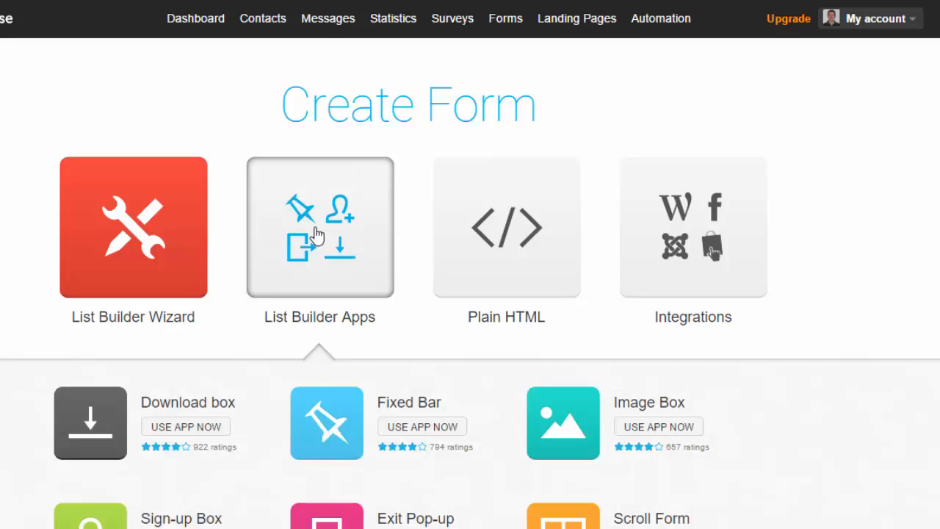
pyautogui.scroll(-4, 588, 265)
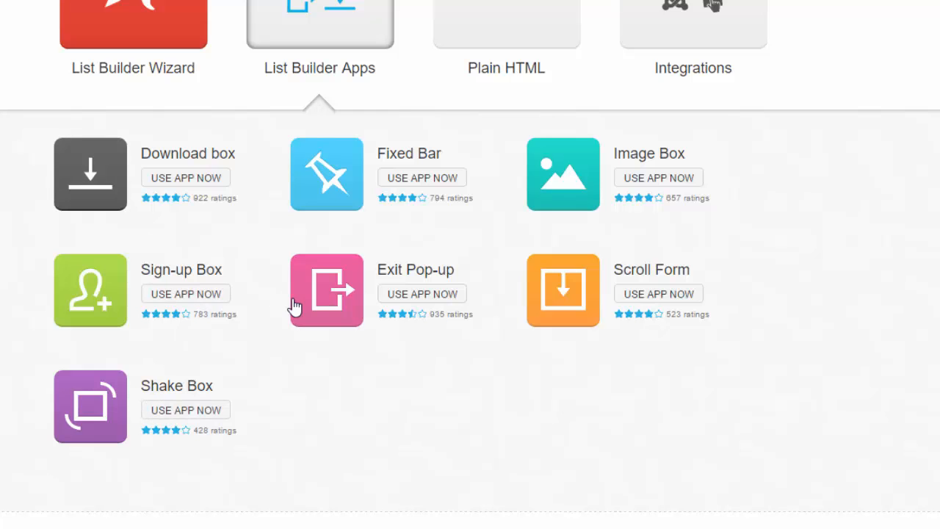
# - Examine the Sign-up Box app's preview and its general, subscription and display settings, and close it
pyautogui.click(197, 306)
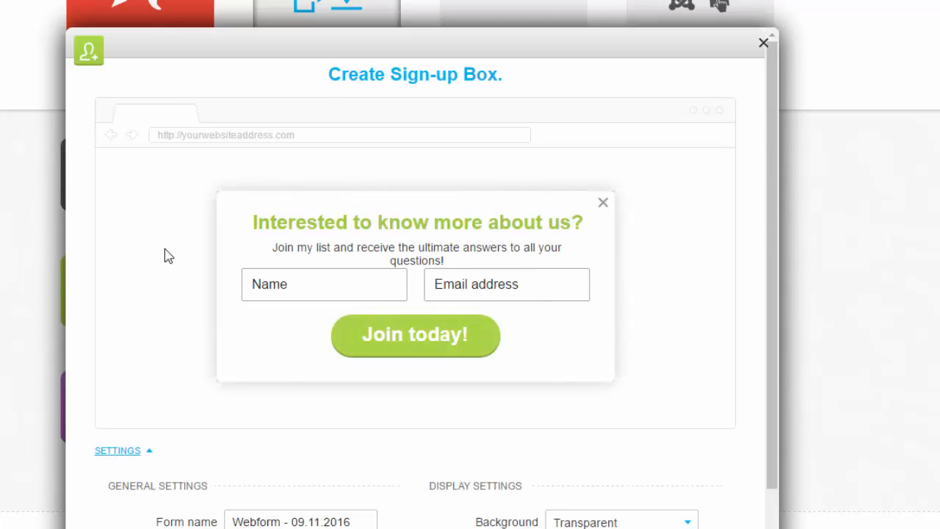
pyautogui.scroll(-2, 486, 413)
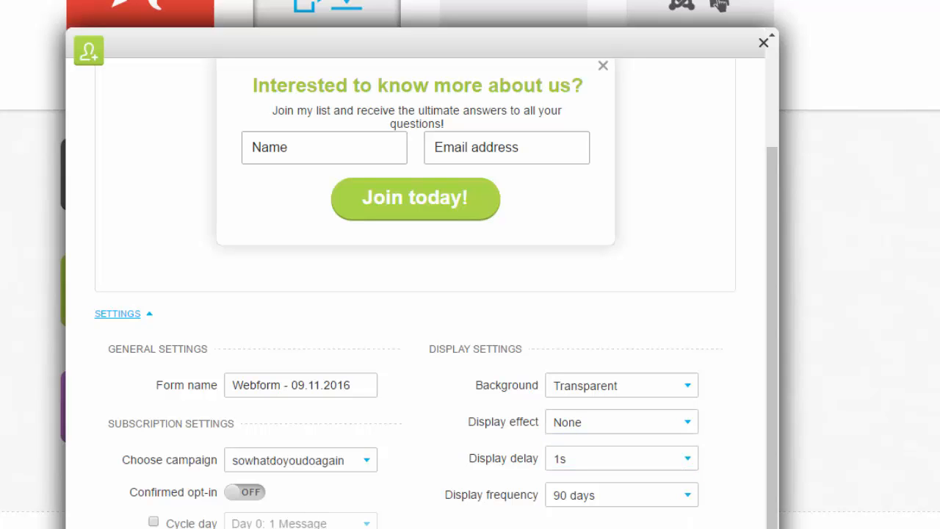
pyautogui.scroll(2, 650, 319)
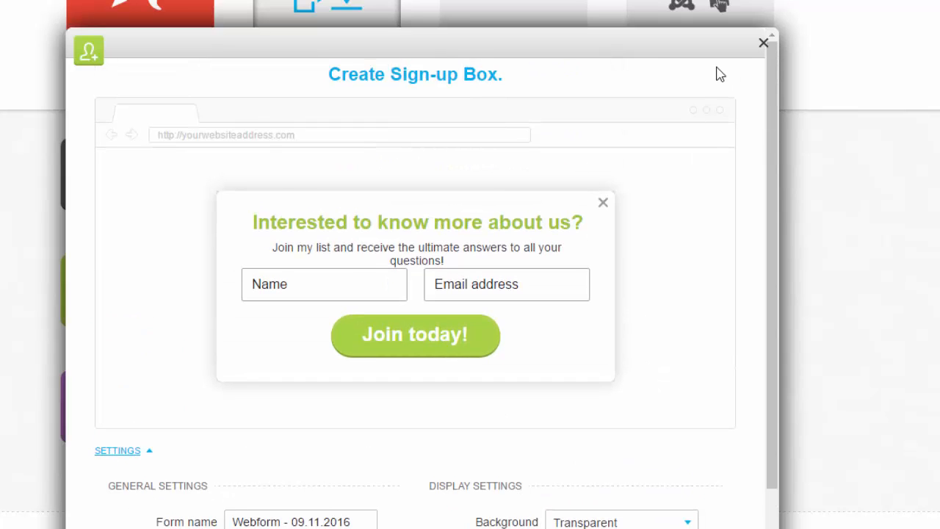
pyautogui.click(764, 46)
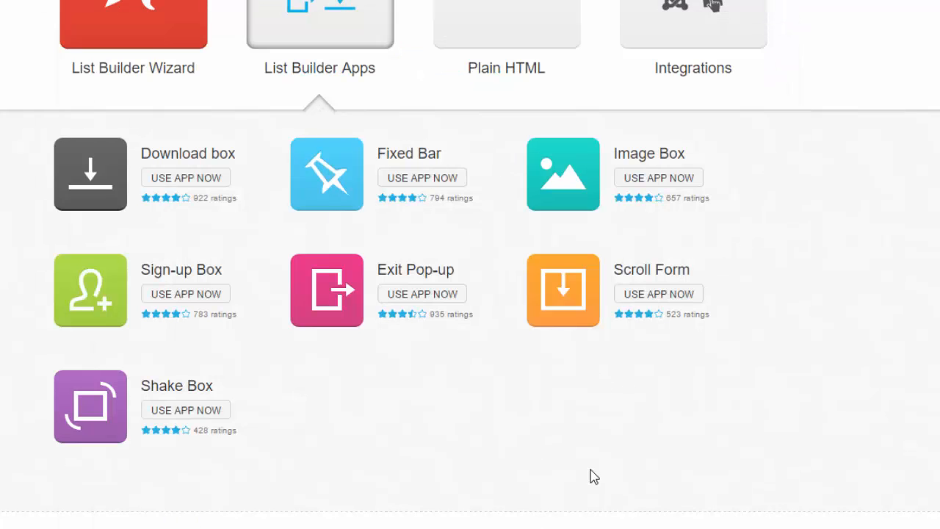
pyautogui.scroll(3, 593, 476)
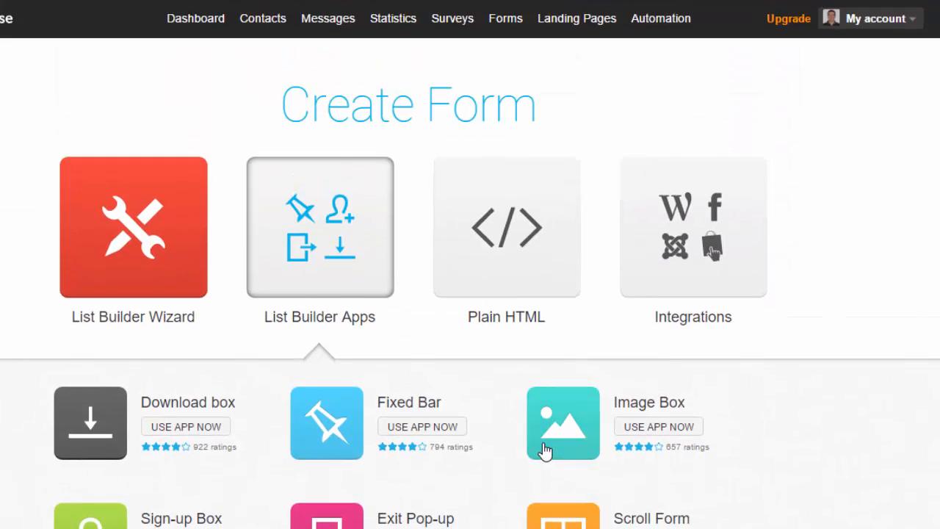
# - Examine the Plain HTML form option with its preview, form settings and generated code
pyautogui.click(499, 253)
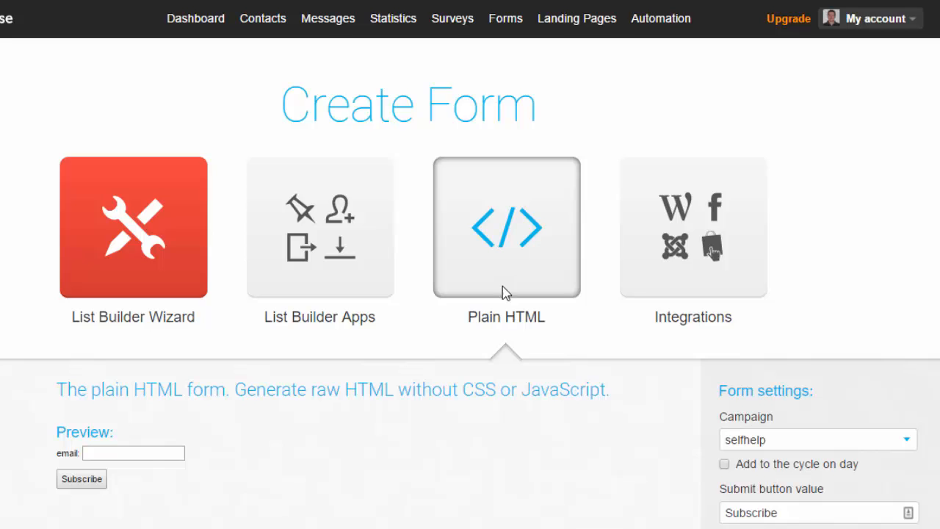
pyautogui.scroll(-5, 506, 292)
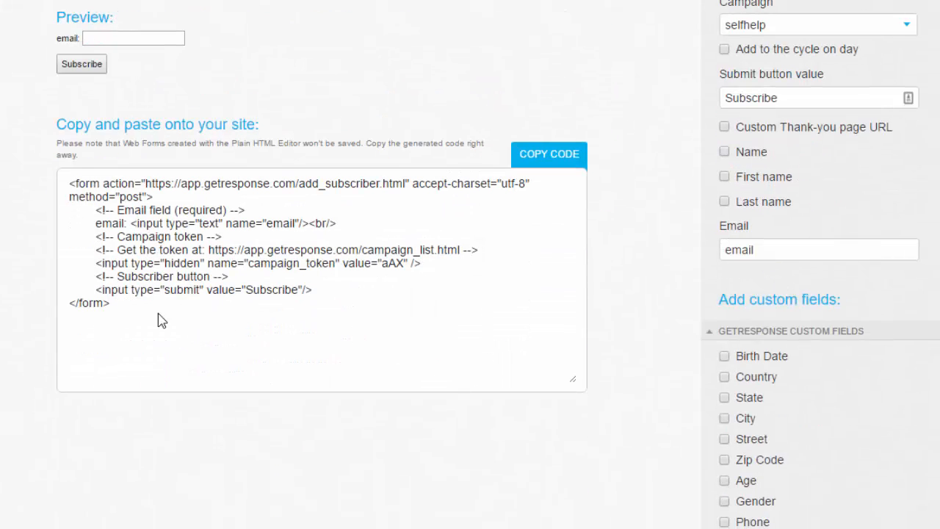
pyautogui.hotkey('ctrl', 'a')
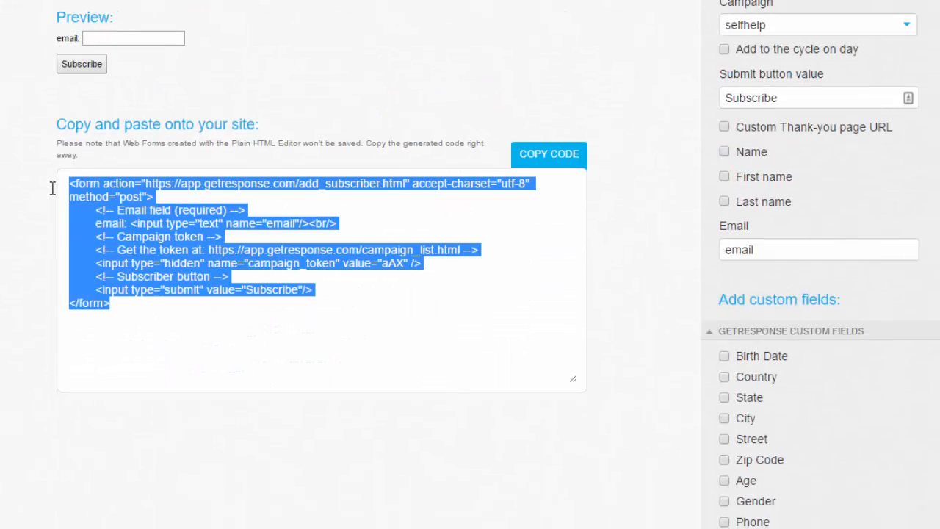
pyautogui.click(286, 97)
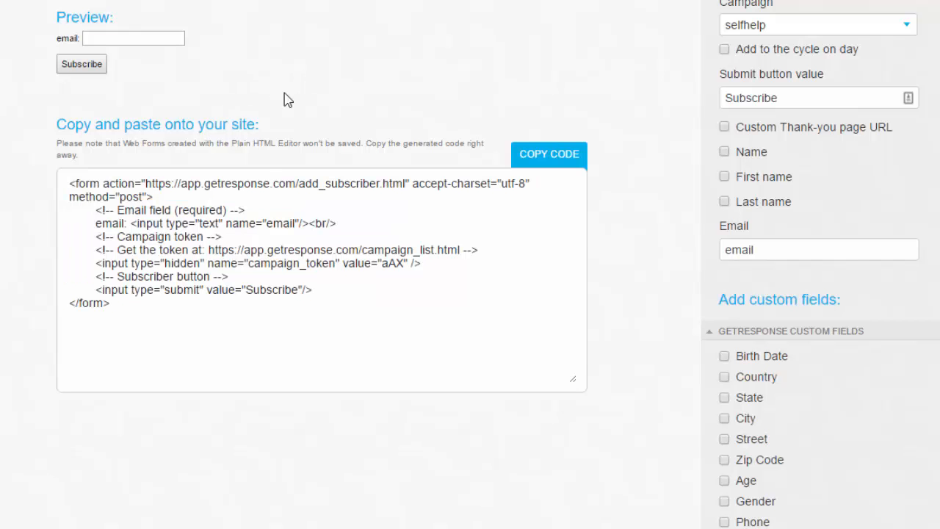
pyautogui.scroll(5, 352, 237)
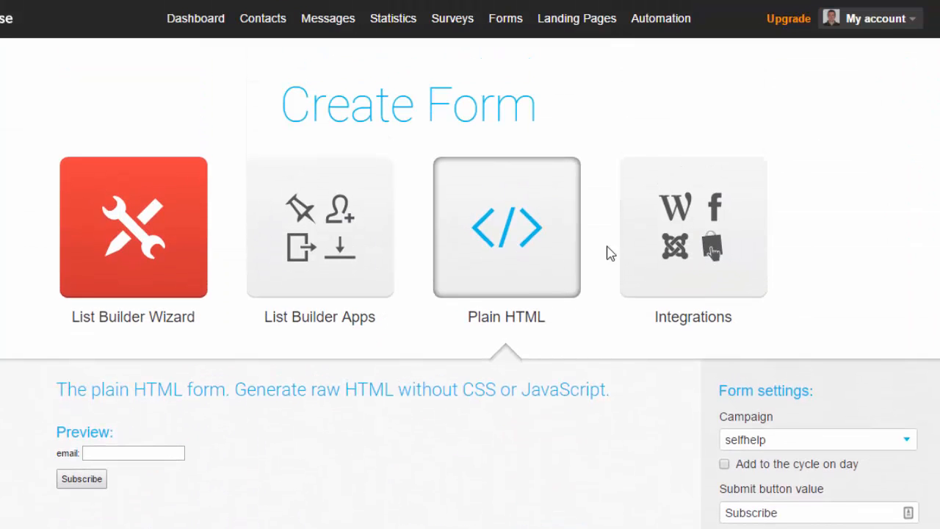
# - Browse the form integrations for connecting GetResponse to a website, such as Facebook, WordPress, PrestaShop and Joomla!
pyautogui.click(653, 234)
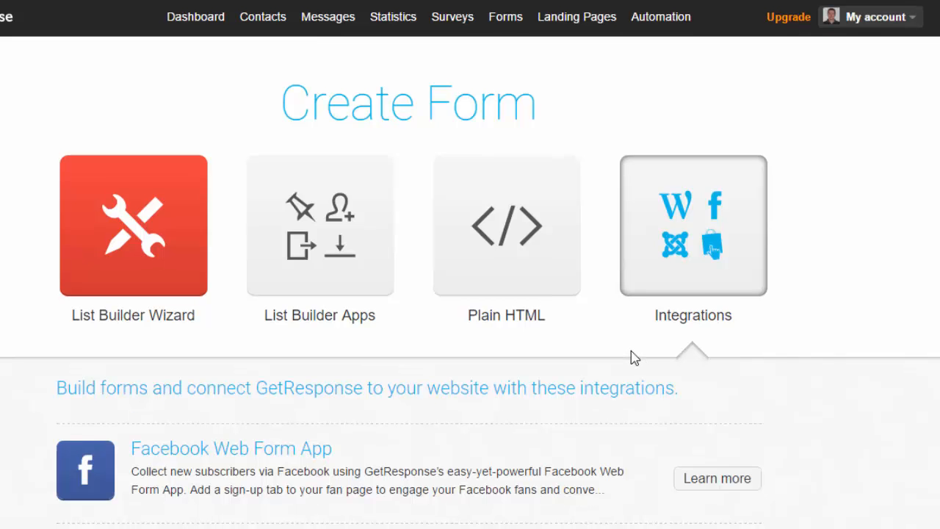
pyautogui.scroll(-2, 631, 355)
pyautogui.scroll(-2, 634, 358)
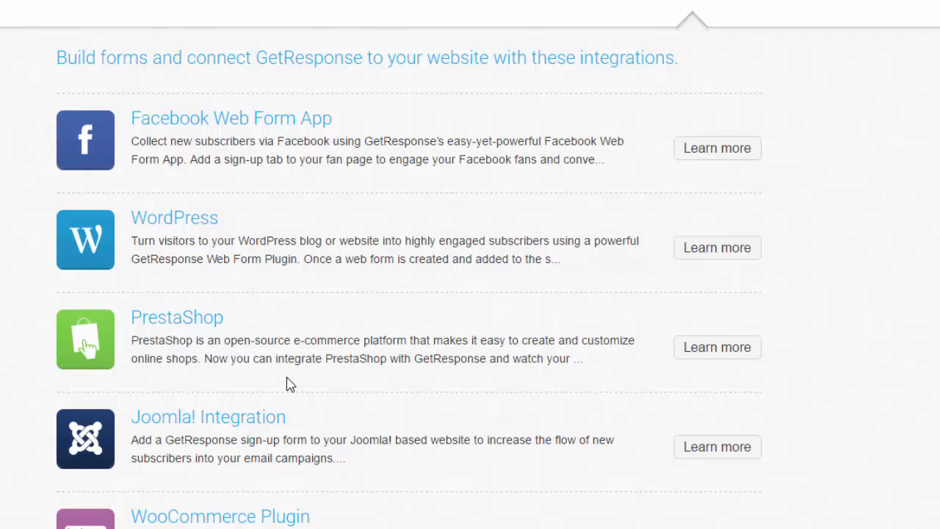
pyautogui.scroll(5, 287, 382)
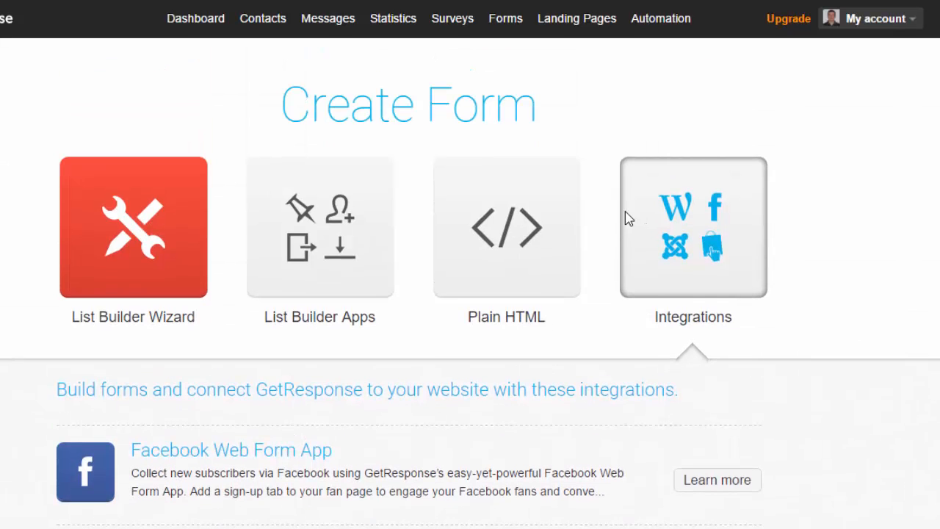
pyautogui.moveTo(511, 31)
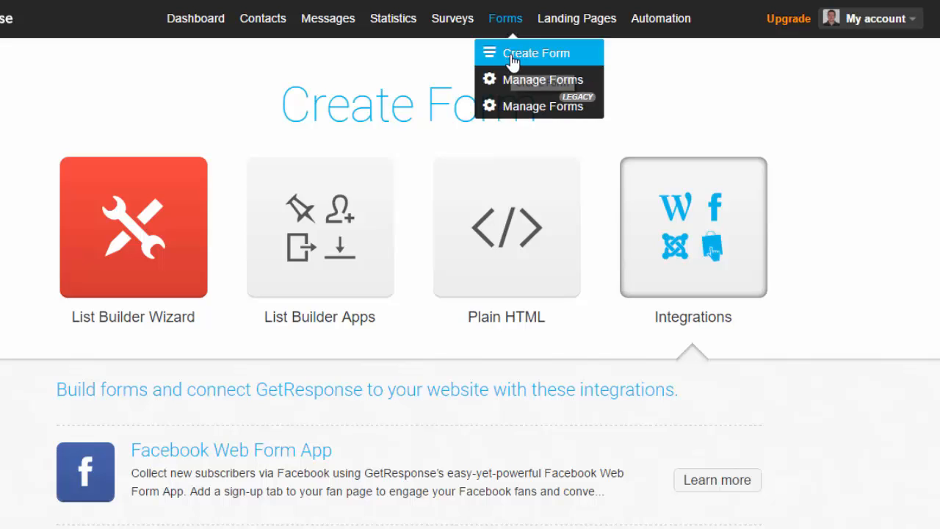